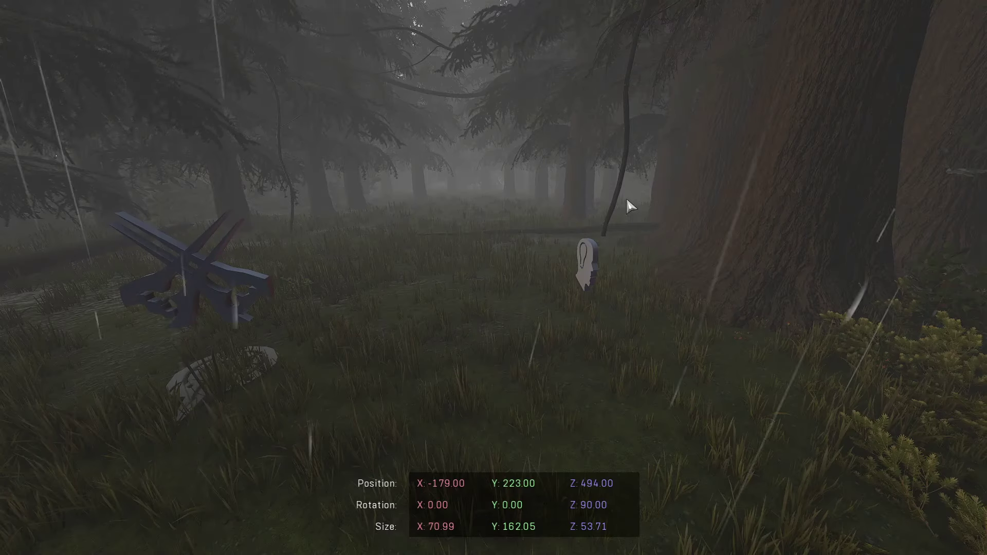
# - Select the script brain in the forest map and open its node graph
pyautogui.press('w')
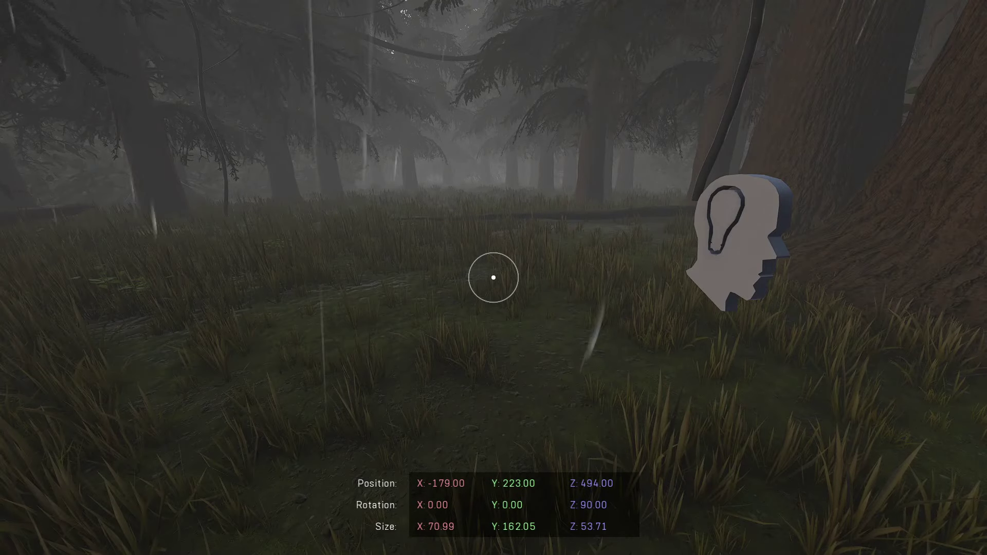
pyautogui.press('w')
pyautogui.press('s')
pyautogui.press('w')
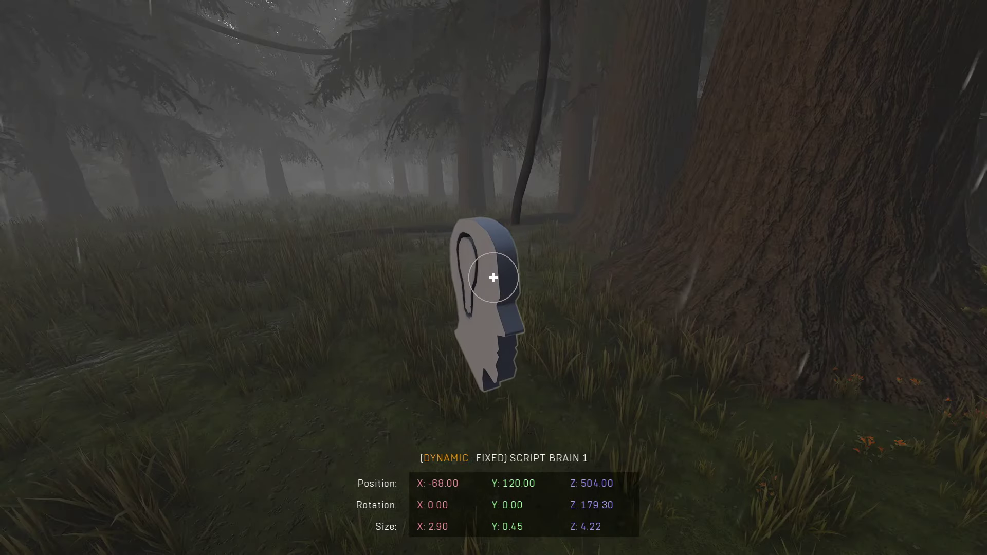
pyautogui.click(494, 278)
pyautogui.press('s')
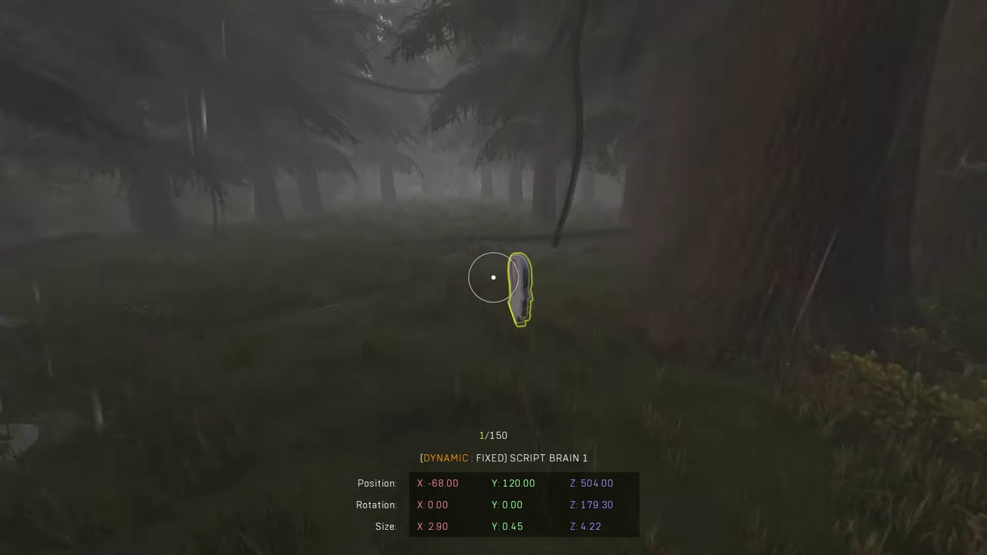
pyautogui.press('n')
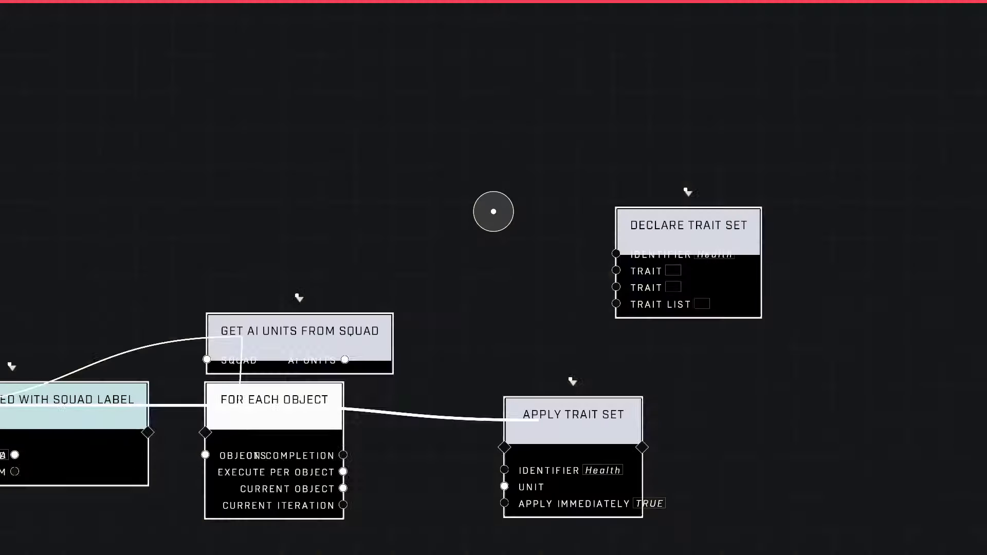
# - Add a Trait AI: Bonus Health node from the AI traits and place it beside the Declare Trait Set node
pyautogui.scroll(4, 439, 108)
pyautogui.scroll(-3, 455, 111)
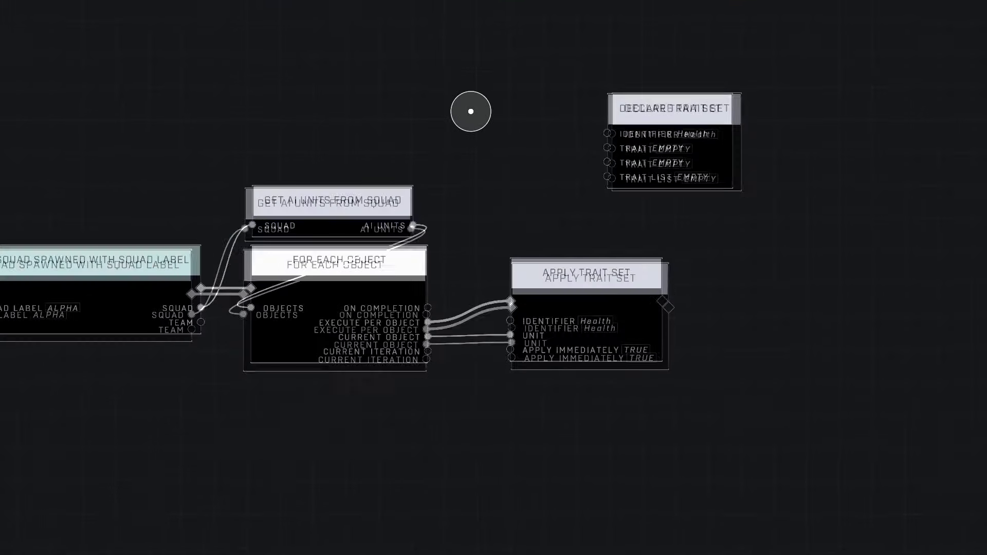
pyautogui.scroll(2, 480, 117)
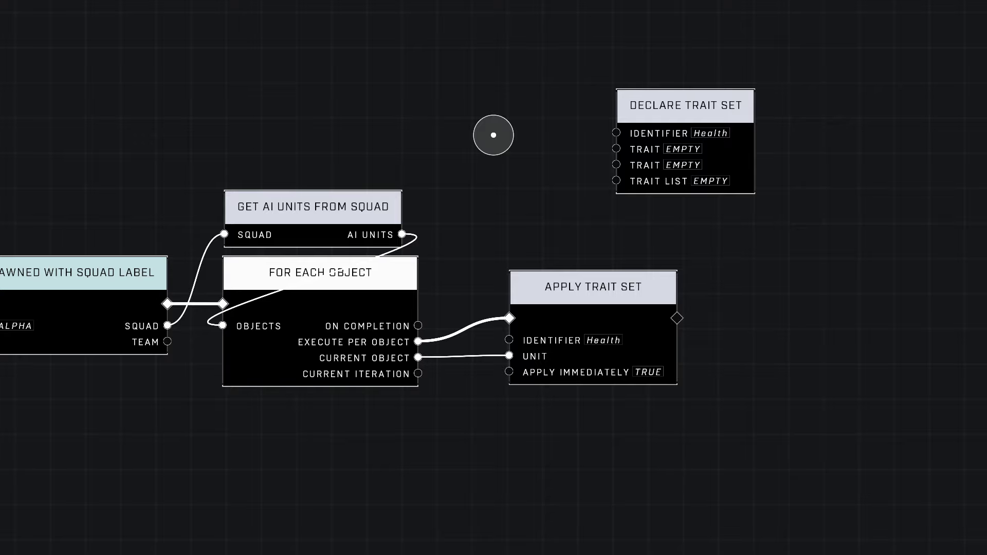
pyautogui.press('a')
pyautogui.press('Tab')
pyautogui.press('q')
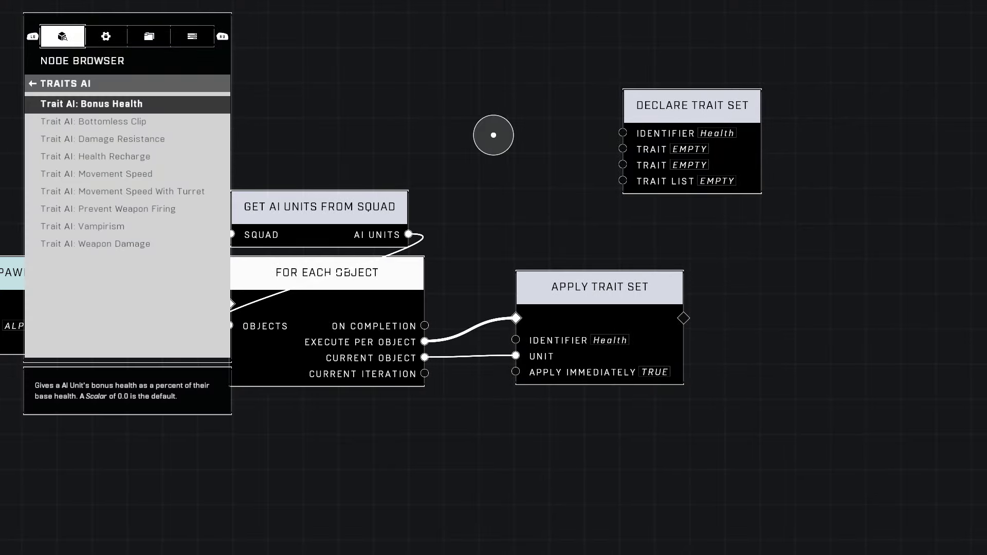
pyautogui.press('Return')
pyautogui.scroll(-3, 495, 126)
pyautogui.moveTo(615, 115); pyautogui.dragTo(476, 97)
# - Connect the Bonus Health node's Trait output to the first Trait input of Declare Trait Set
pyautogui.scroll(5, 439, 93)
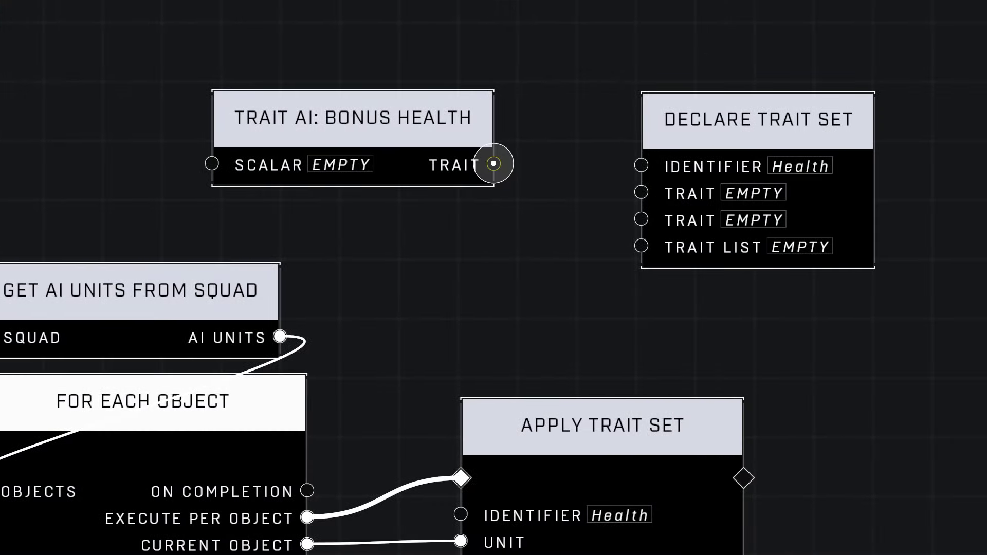
pyautogui.moveTo(494, 163); pyautogui.dragTo(491, 191)
pyautogui.scroll(-2, 493, 193)
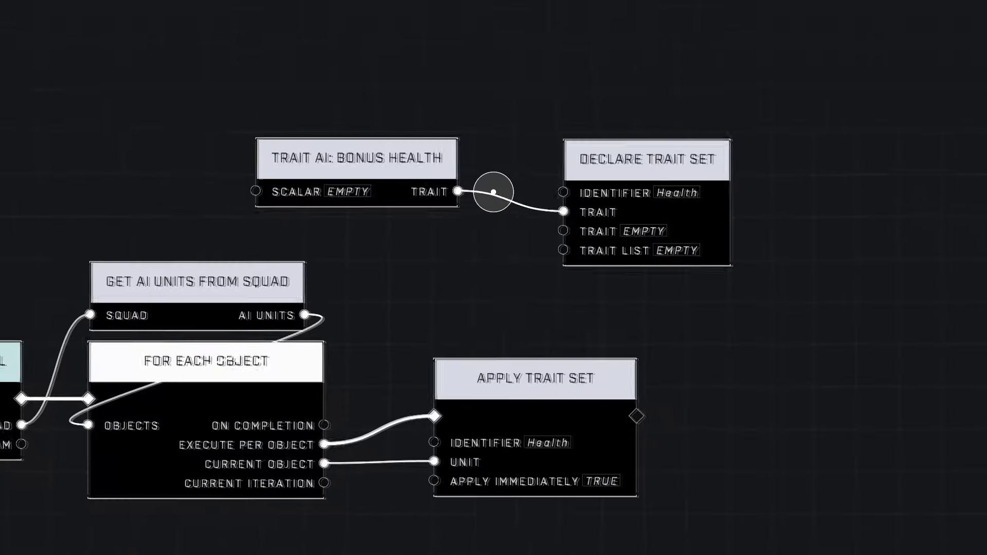
# - Set the Scalar of the Trait AI: Bonus Health node to 10.00 and leave the node graph
pyautogui.click(493, 193)
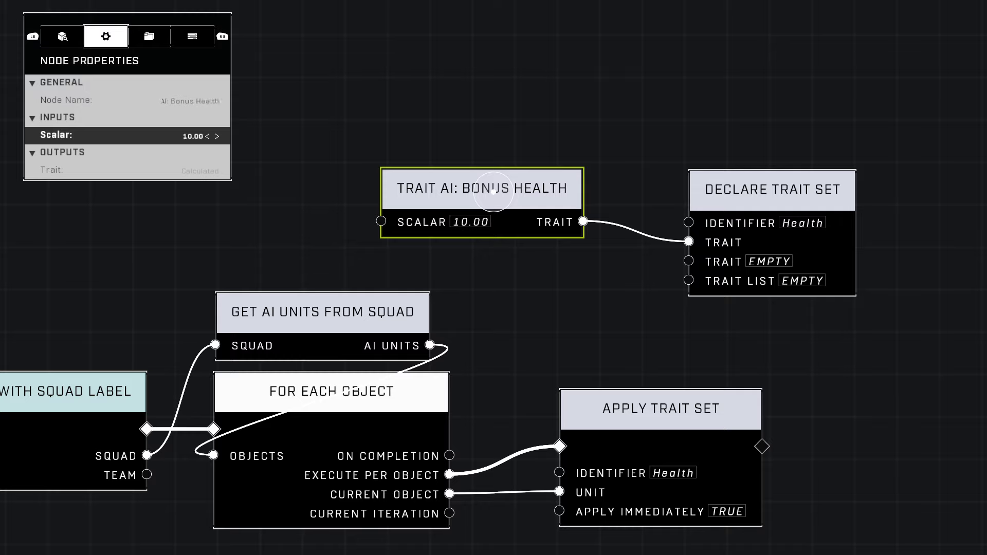
pyautogui.press('Up')
pyautogui.press('Up')
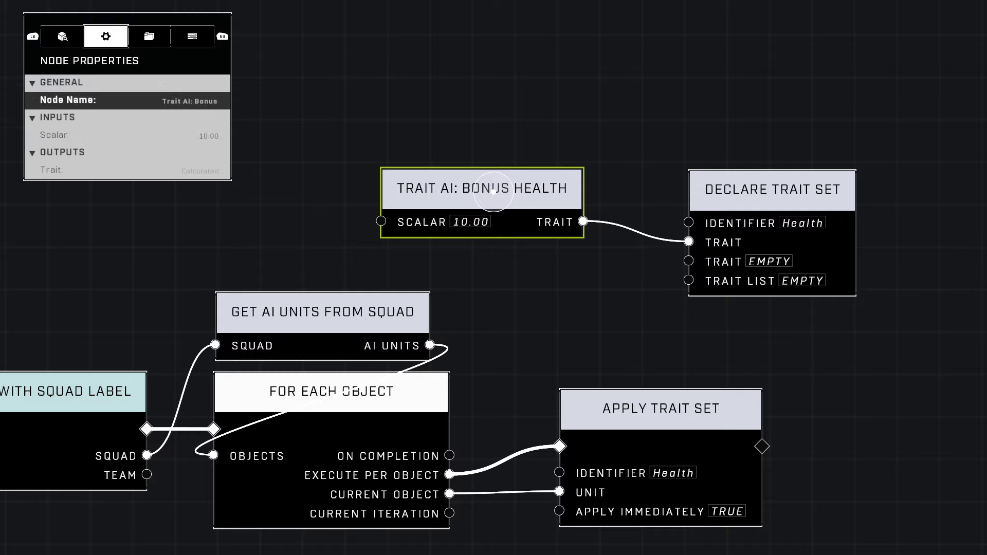
pyautogui.press('Escape')
pyautogui.hscroll(1, 493, 191)
pyautogui.scroll(-2, 493, 192)
pyautogui.scroll(-2, 494, 191)
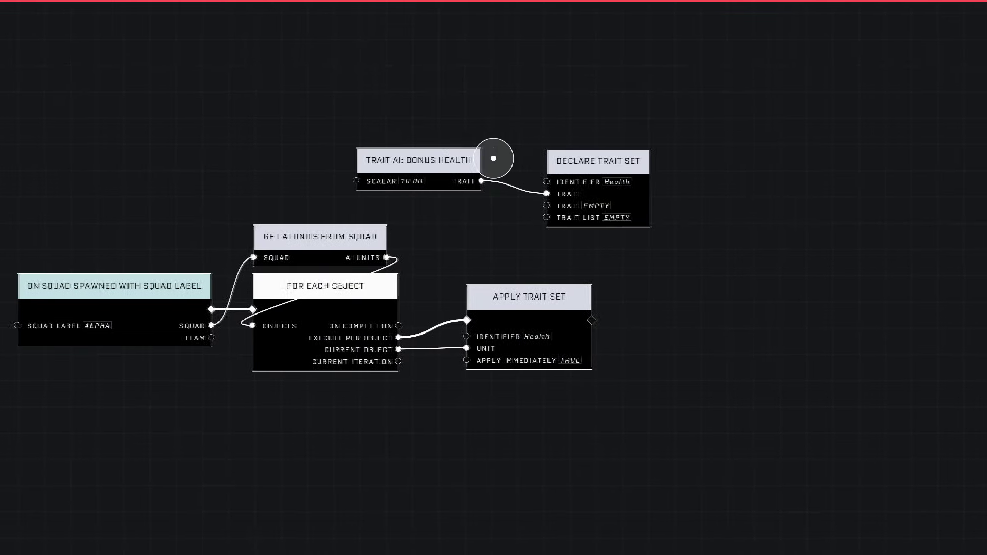
pyautogui.press('Escape')
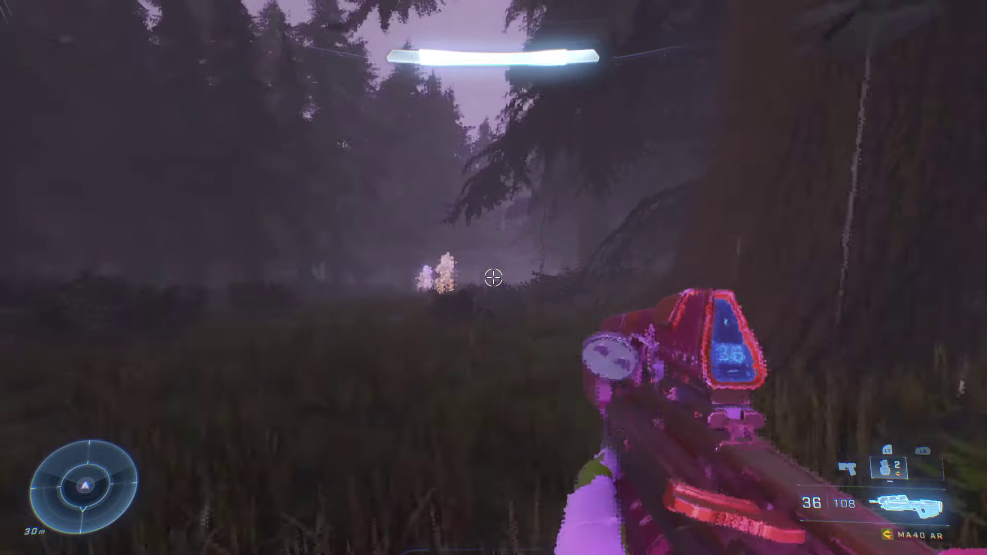
# - Play-test the map by fighting the spawned squad to examine how much damage the AI units withstand
pyautogui.press('w')
pyautogui.press('1')
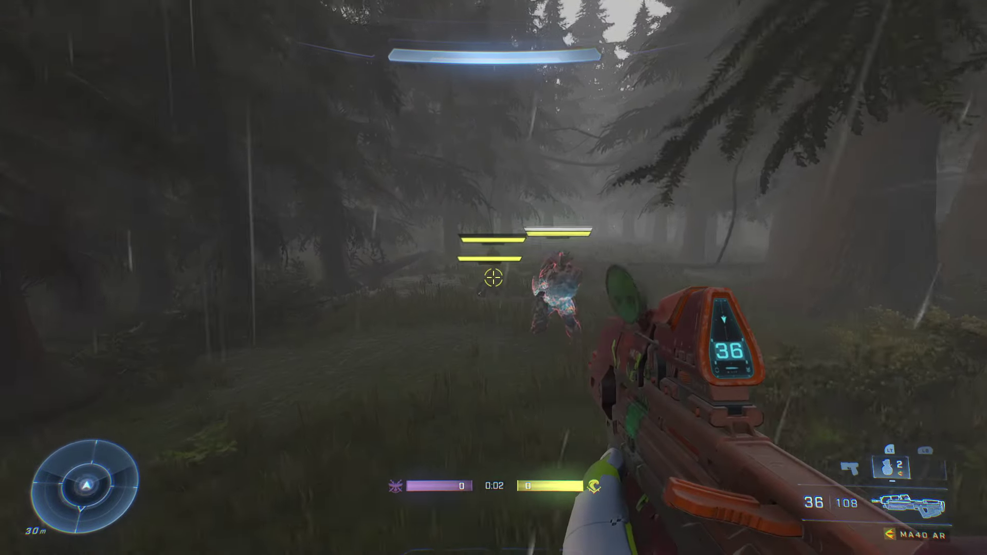
pyautogui.click(493, 277)
pyautogui.moveTo(494, 277); pyautogui.dragTo(493, 278)
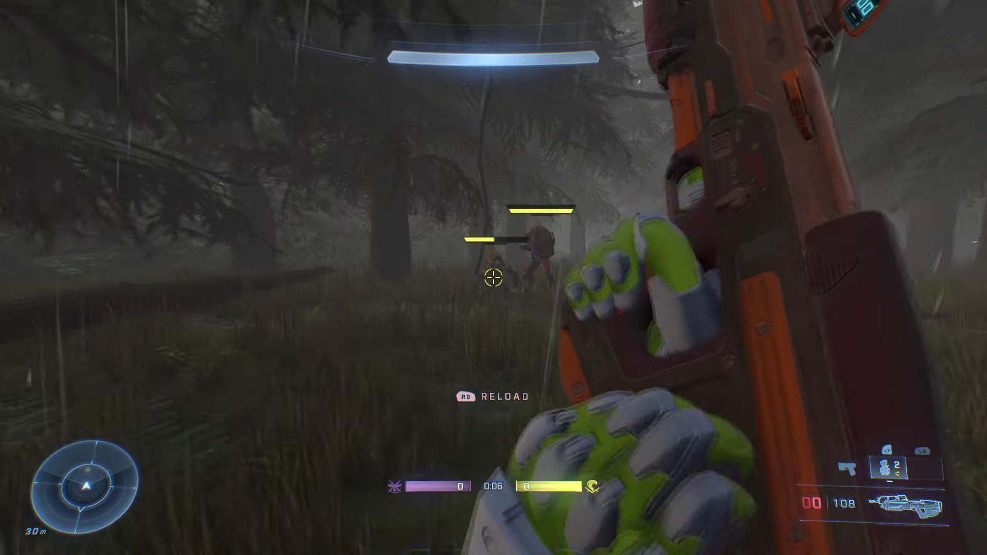
pyautogui.press('w')
pyautogui.moveTo(493, 277); pyautogui.dragTo(494, 277)
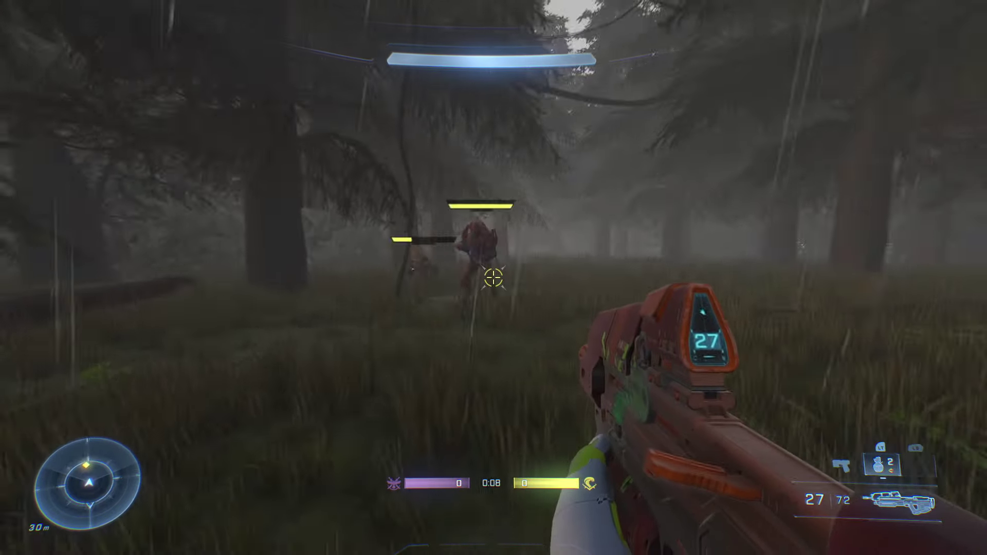
pyautogui.press('2')
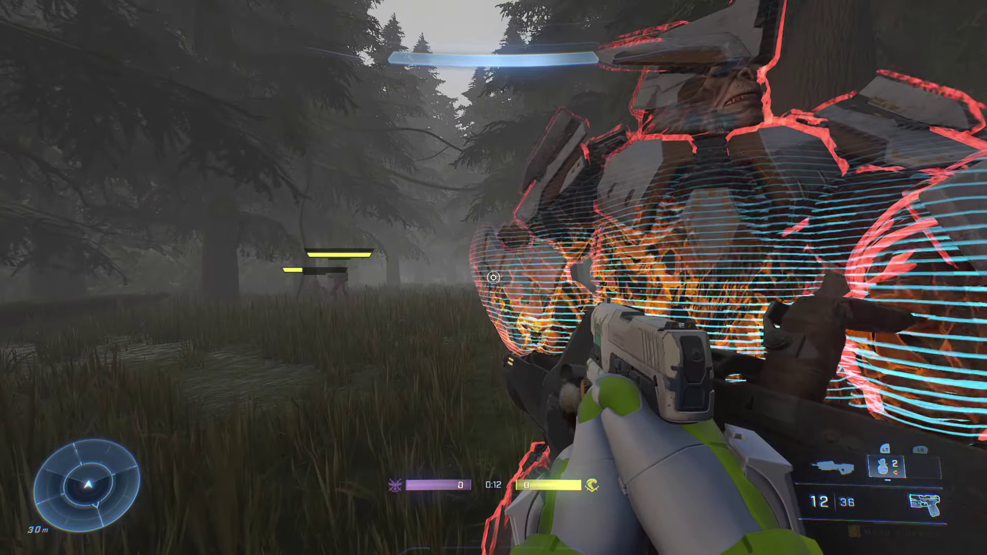
pyautogui.press('a')
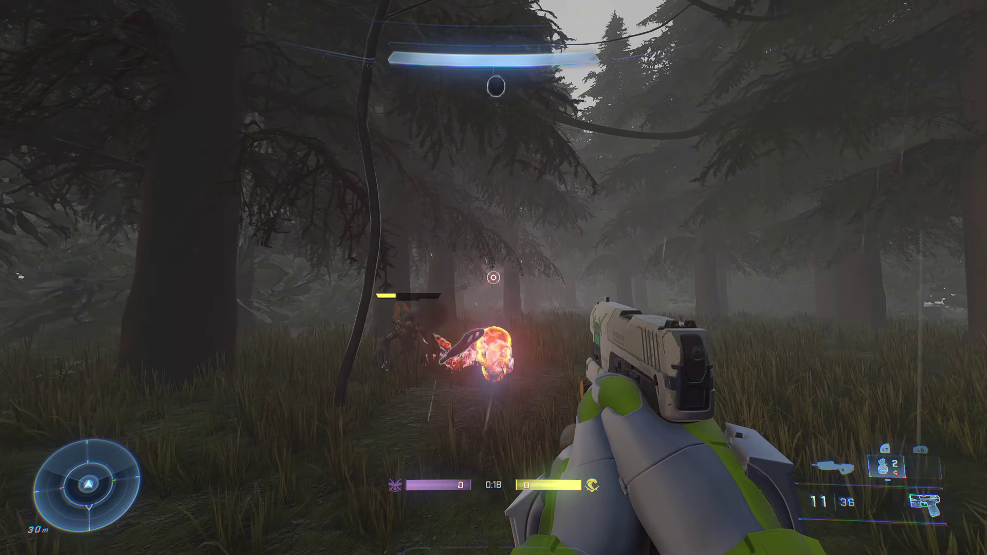
pyautogui.press('r')
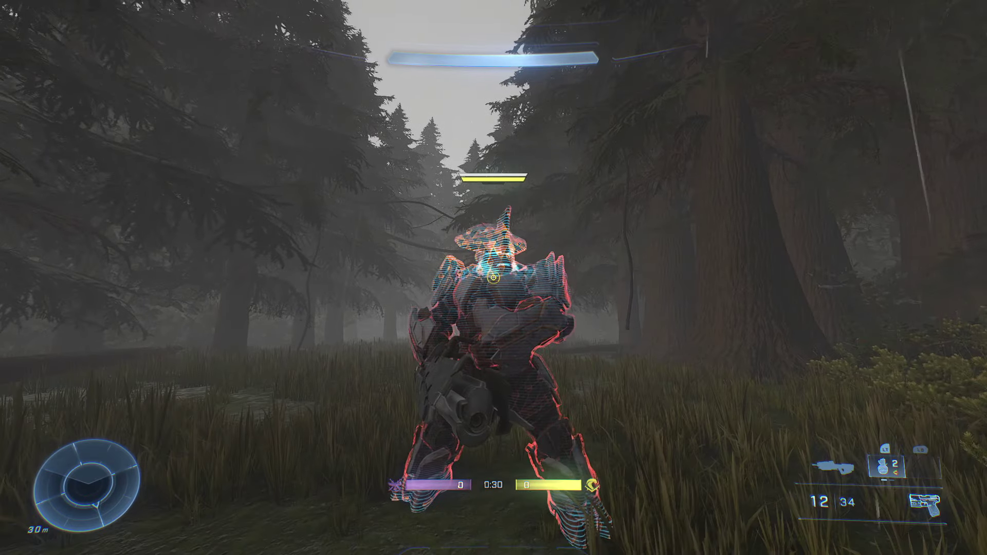
pyautogui.press('v')
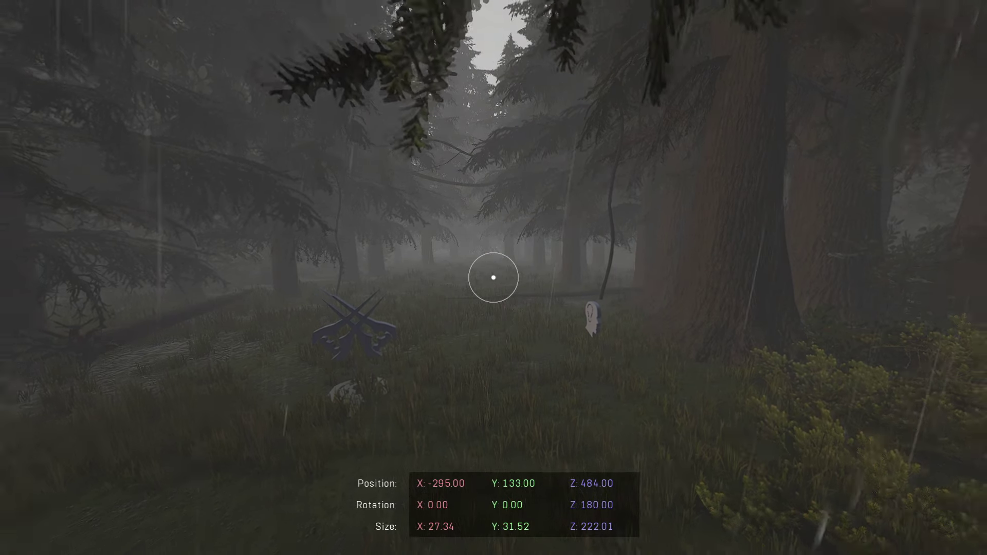
# - Return to the script brain in the editor, select it and reopen its node graph
pyautogui.press('w')
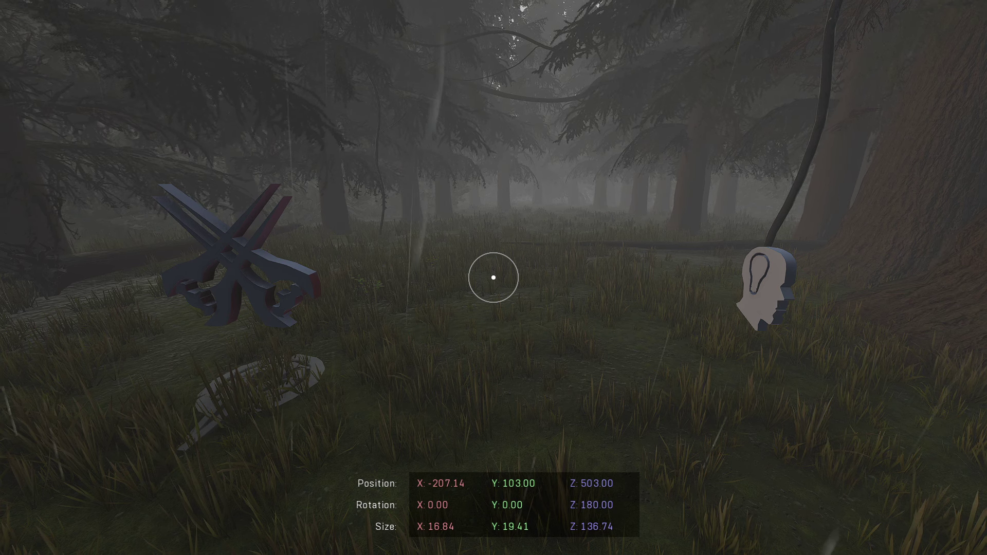
pyautogui.press('alt')
pyautogui.moveTo(627, 201)
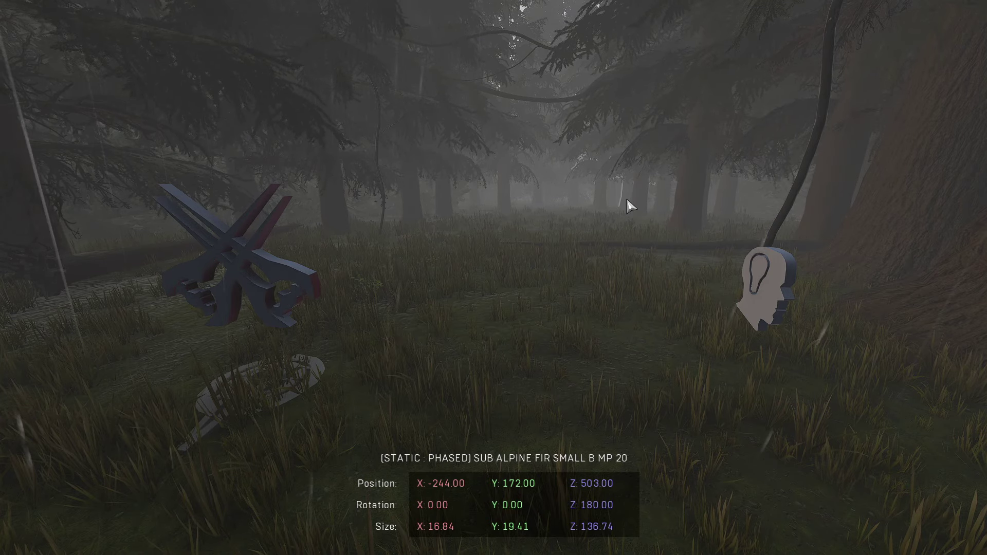
pyautogui.press('s')
pyautogui.press('w')
pyautogui.click(493, 278)
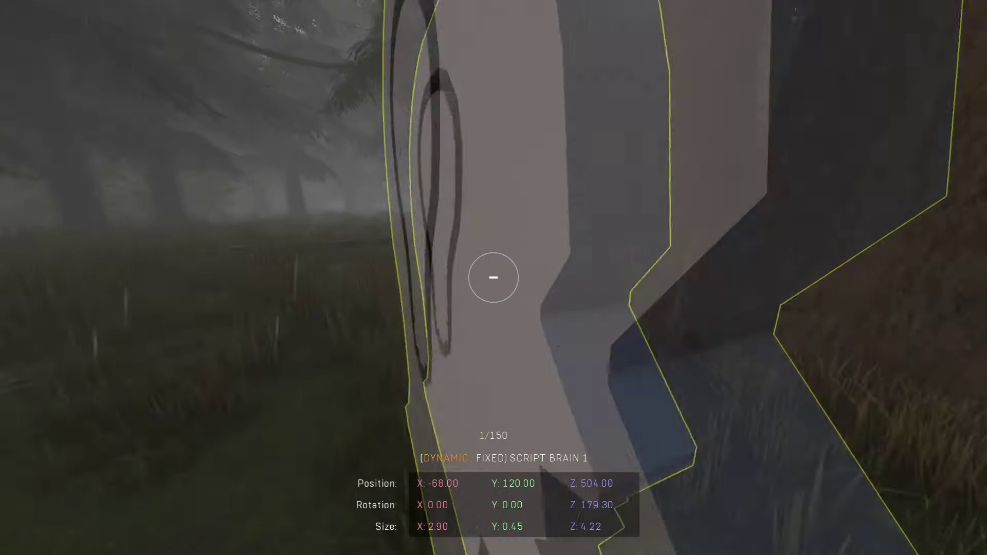
pyautogui.press('s')
pyautogui.press('n')
# - Duplicate the Trait AI: Bonus Health node with its scalar of 10.00 and place the copy near the original
pyautogui.scroll(-2, 478, 106)
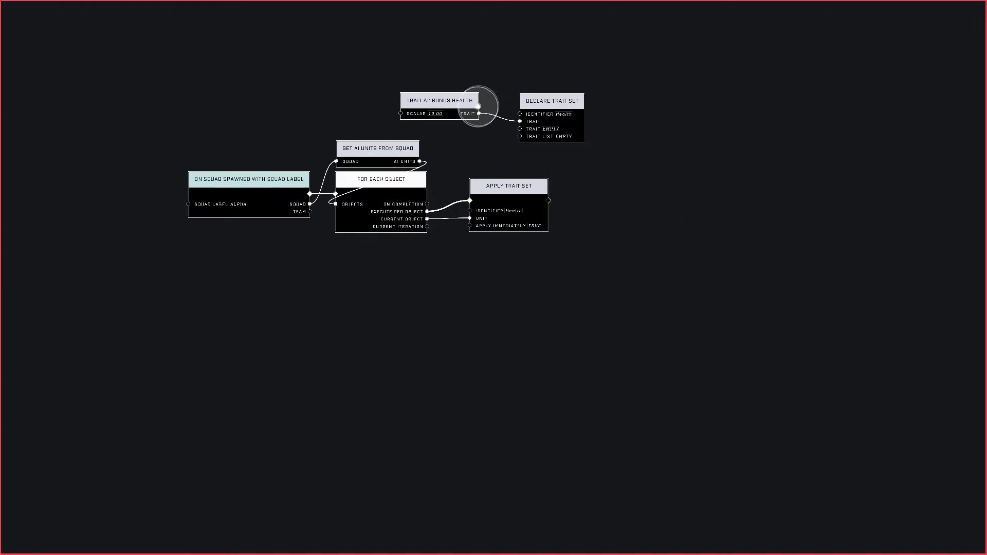
pyautogui.scroll(4, 478, 106)
pyautogui.moveTo(493, 141); pyautogui.dragTo(493, 160)
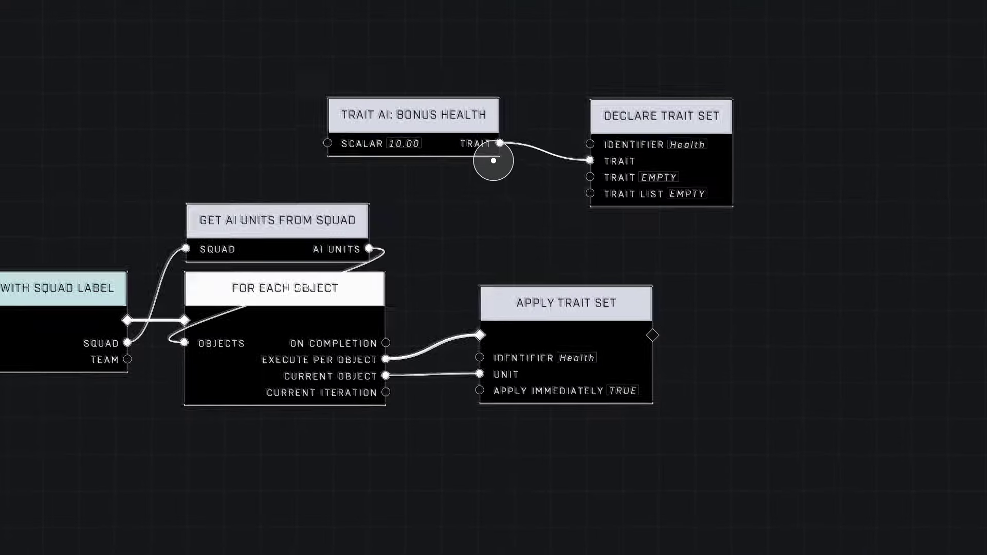
pyautogui.hotkey('ctrl', 'd')
pyautogui.scroll(-3, 494, 160)
pyautogui.press('d')
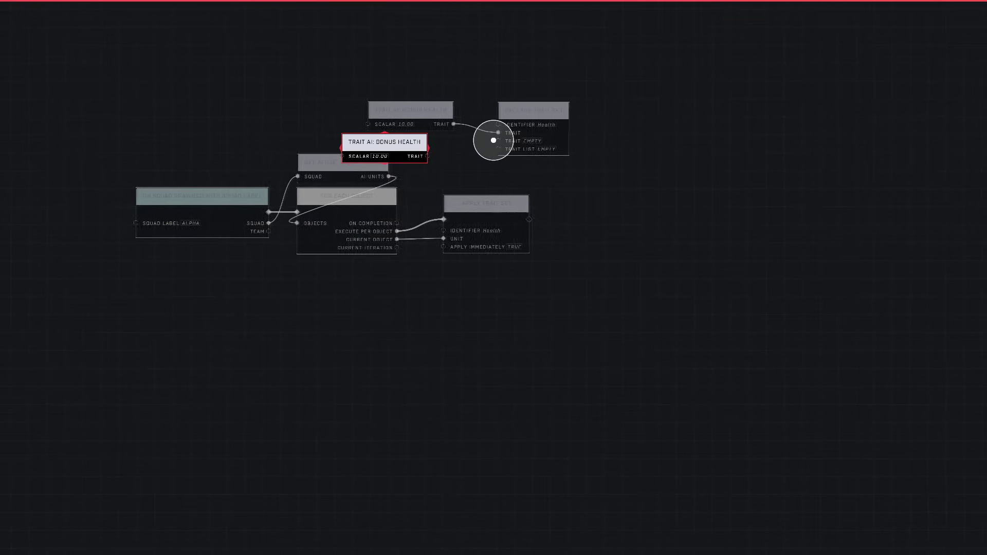
pyautogui.click(519, 140)
# - Connect the duplicated Bonus Health node's Trait output to the second Trait input of Declare Trait Set
pyautogui.scroll(3, 496, 141)
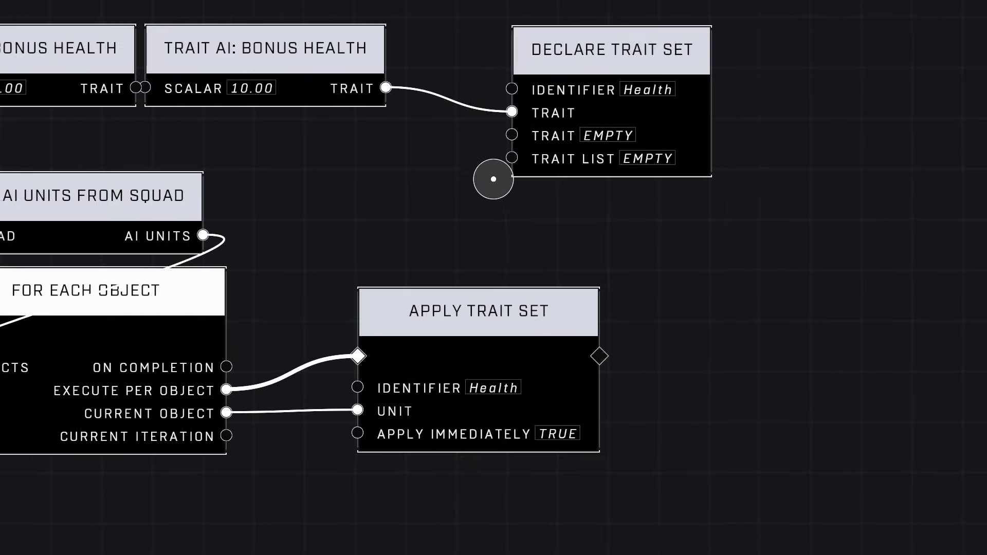
pyautogui.click(494, 187)
pyautogui.click(494, 189)
# - Delete the duplicated Trait AI: Bonus Health node and leave the node graph
pyautogui.scroll(-3, 493, 189)
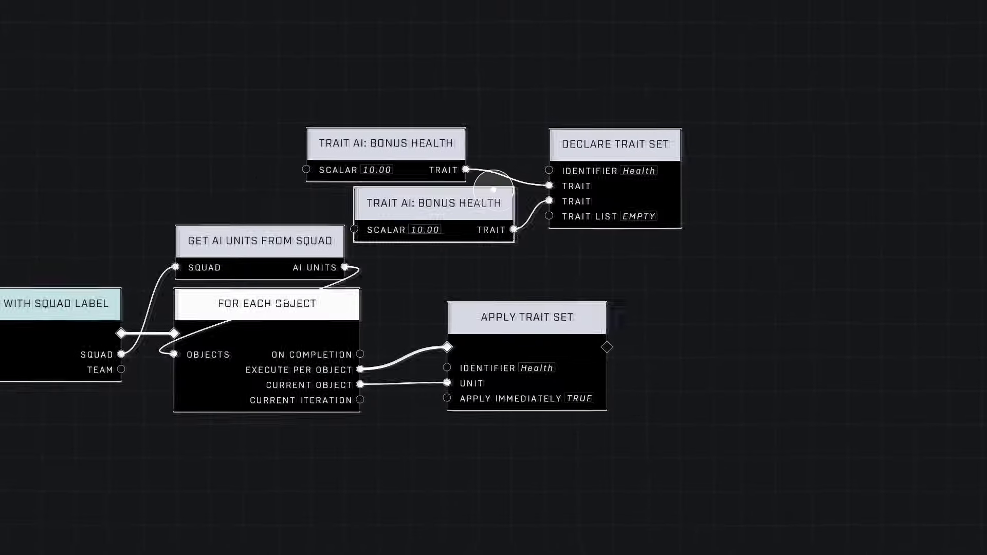
pyautogui.scroll(3, 493, 189)
pyautogui.scroll(-1, 494, 255)
pyautogui.press('Delete')
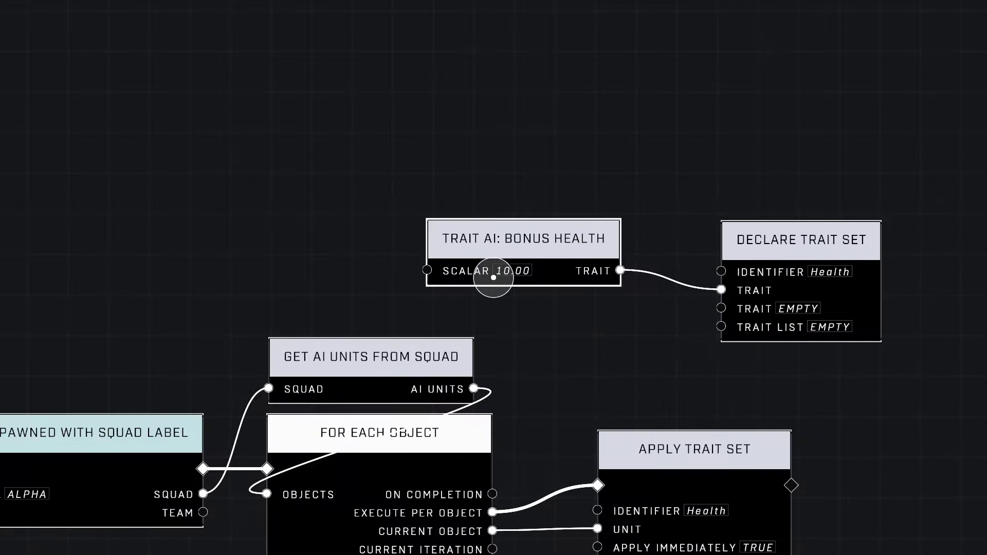
pyautogui.scroll(-3, 494, 277)
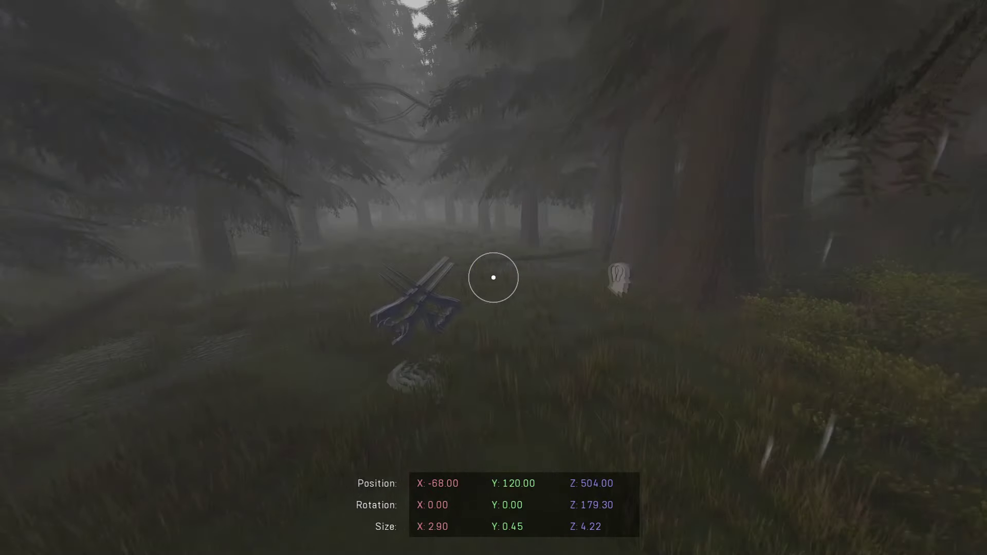